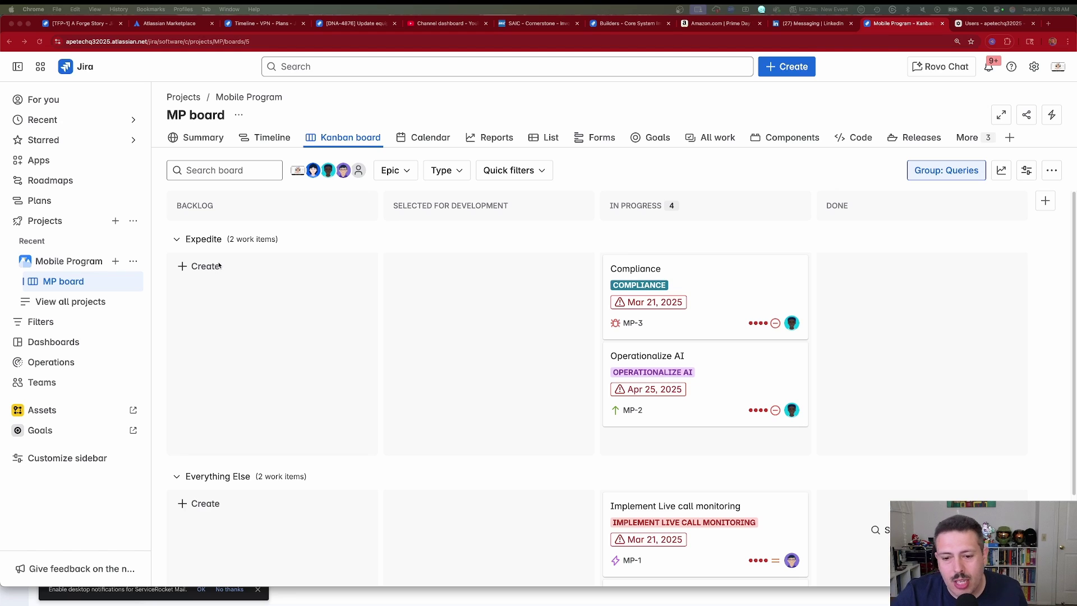
- Open the Mobile Program project settings, view the People page, then go to Permissions
click(133, 261)
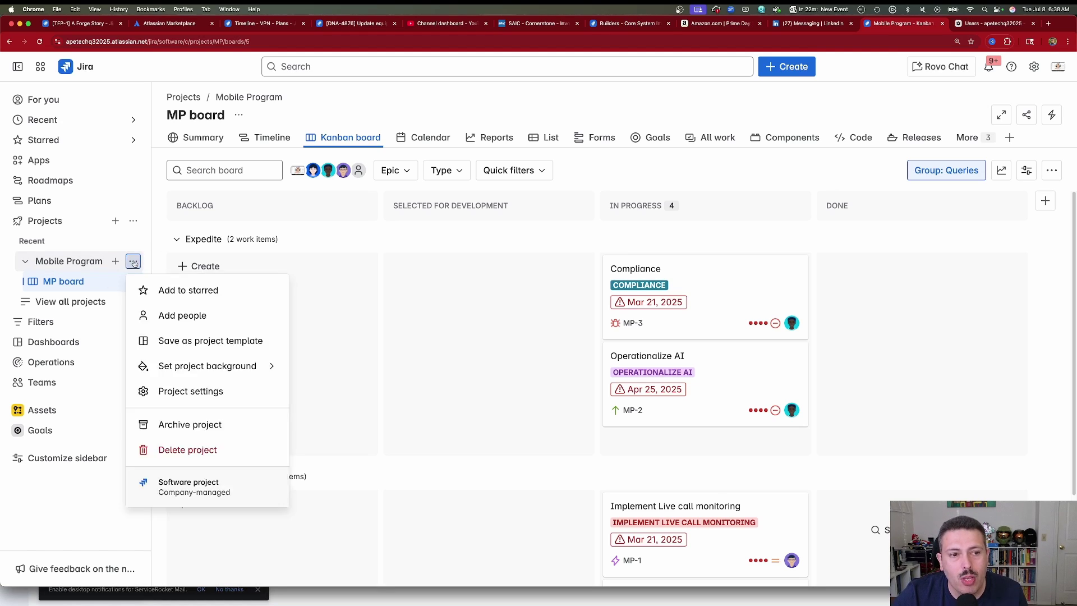
click(192, 390)
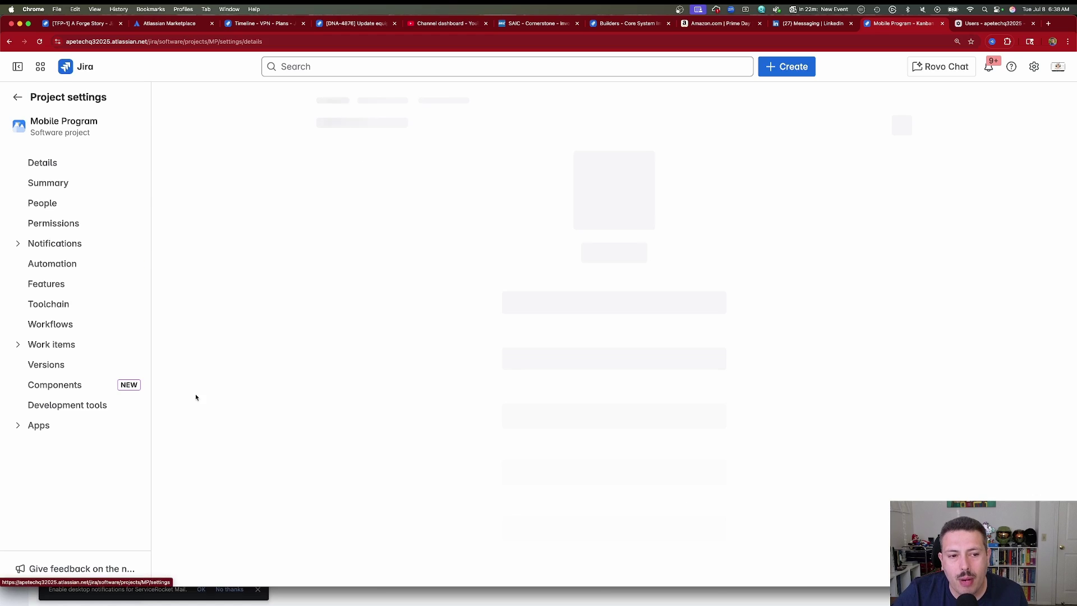
click(46, 206)
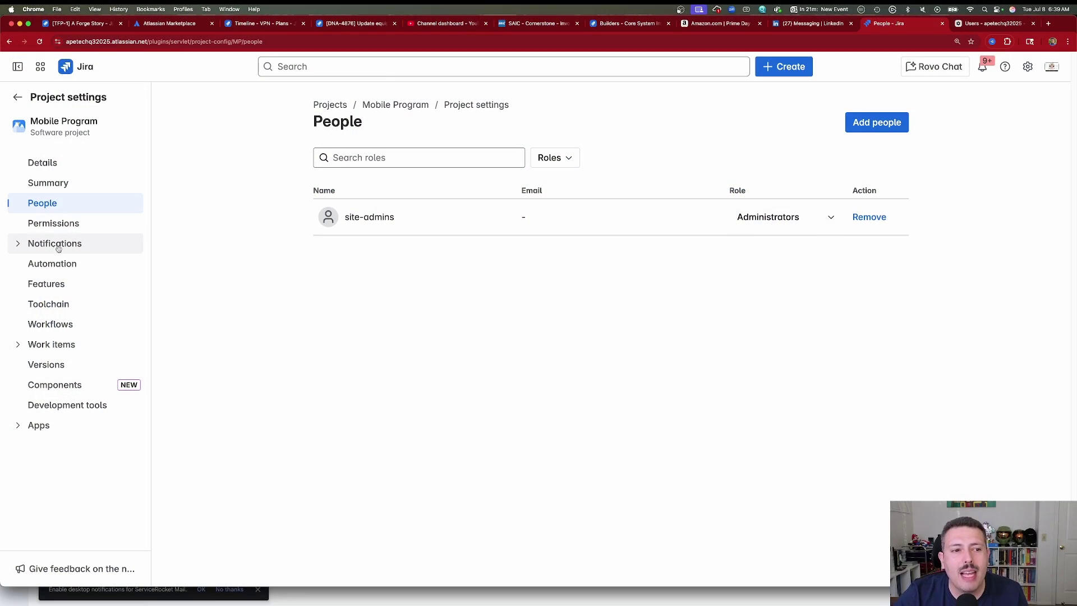
click(61, 225)
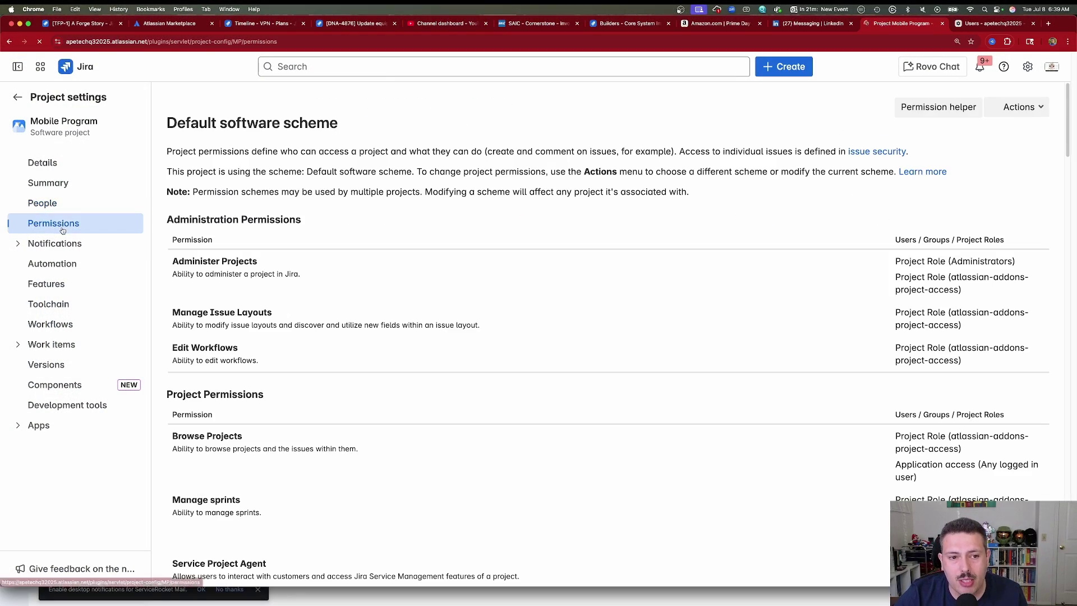
- Scroll the Default software scheme, highlighting Administrators on Delete Issues and Delete All Comments
scroll(583, 312, down, 7)
scroll(583, 313, down, 7)
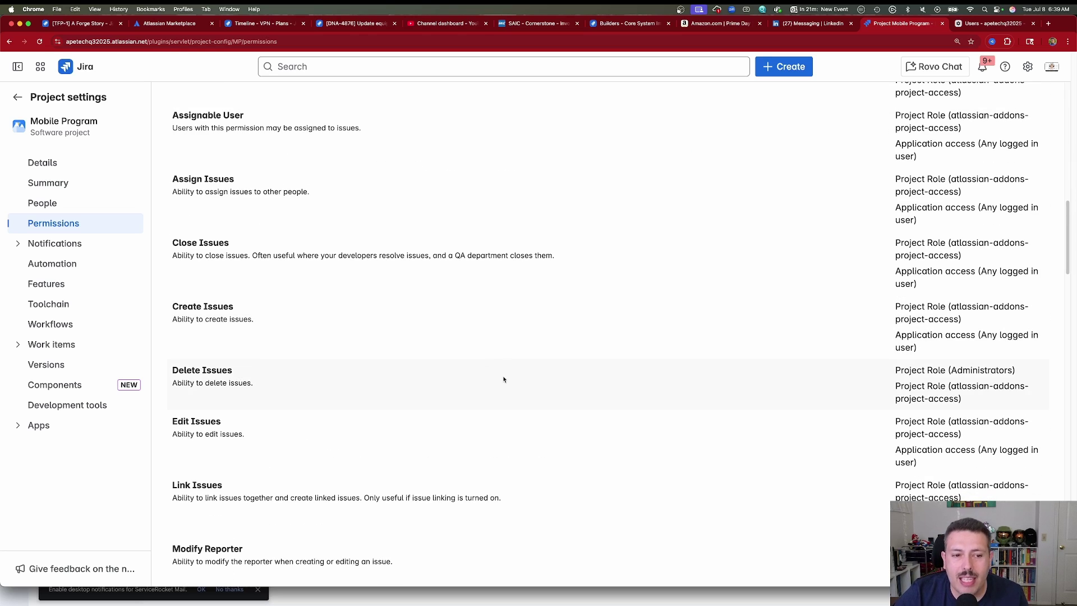
drag(1007, 371, 918, 370)
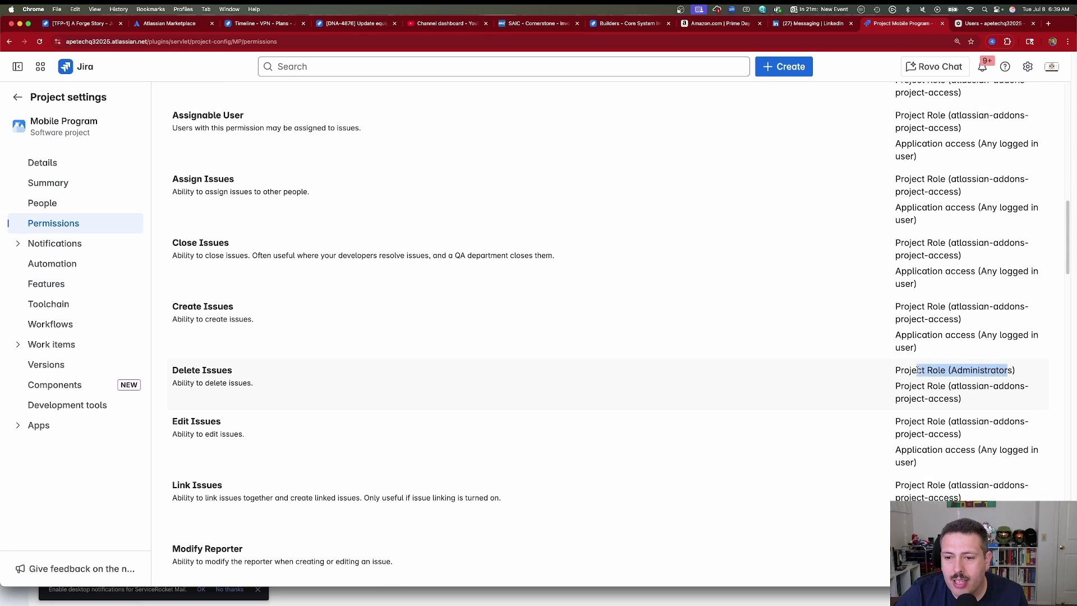
scroll(918, 370, down, 3)
scroll(910, 368, down, 12)
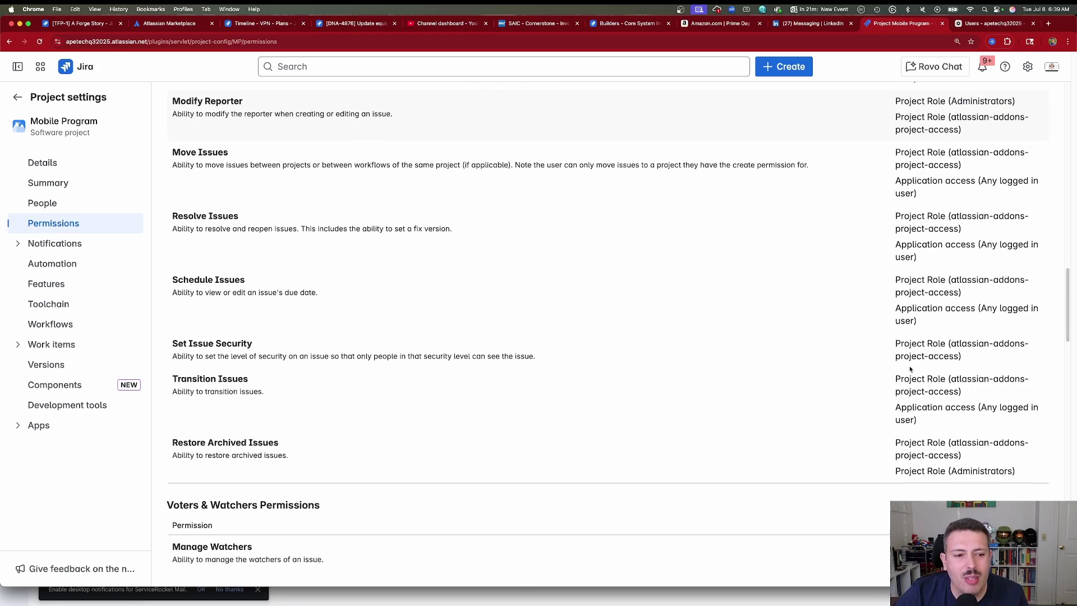
scroll(979, 400, down, 1)
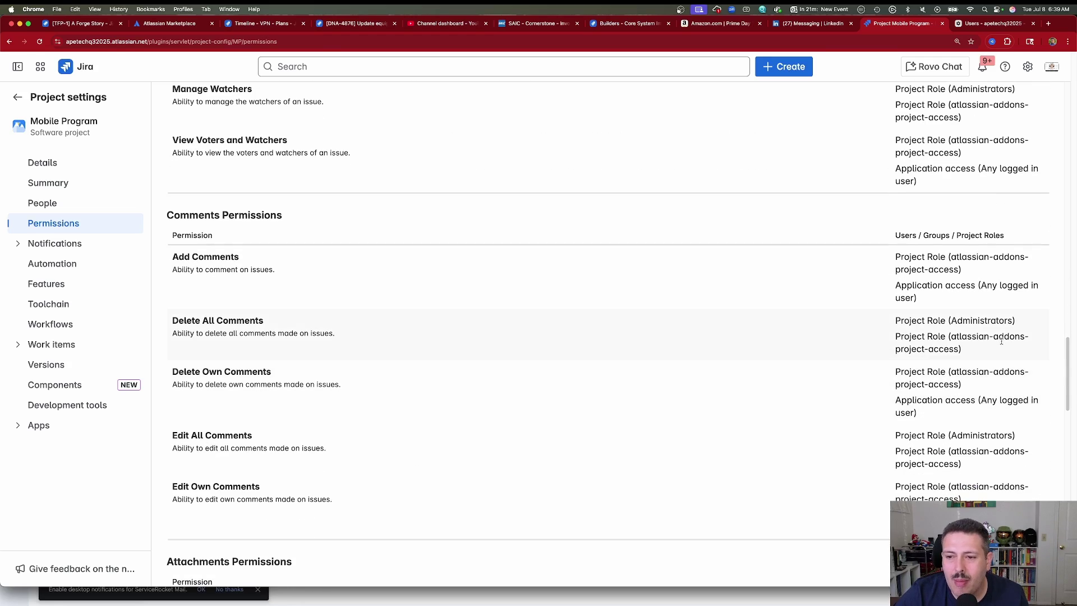
drag(1013, 320, 904, 321)
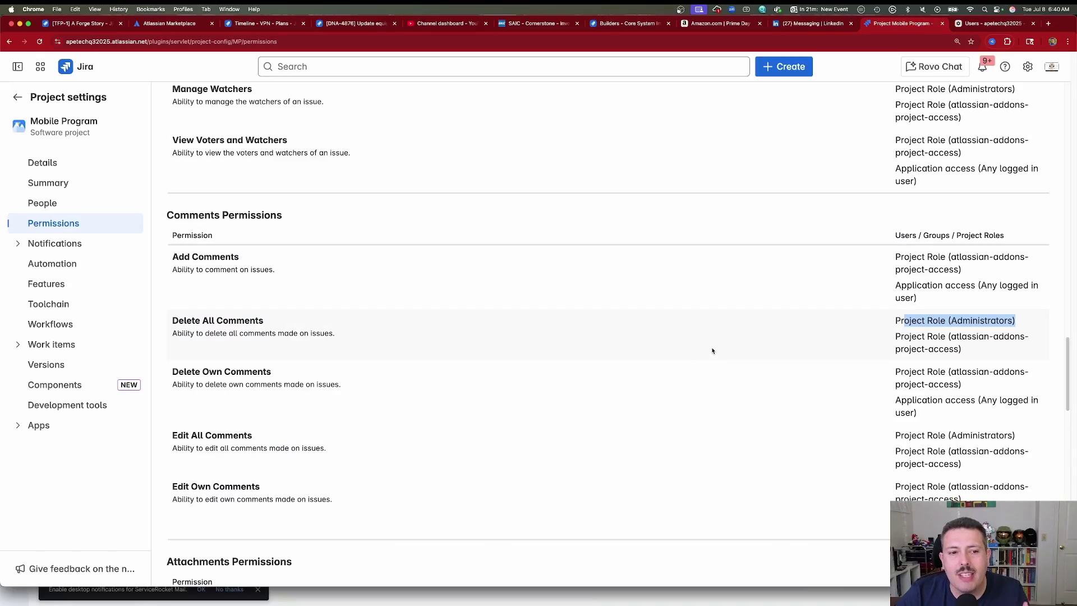
- Scroll back up highlighting Delete Issues and Administer Projects roles, then return to the MP board
scroll(712, 351, up, 5)
scroll(712, 351, up, 12)
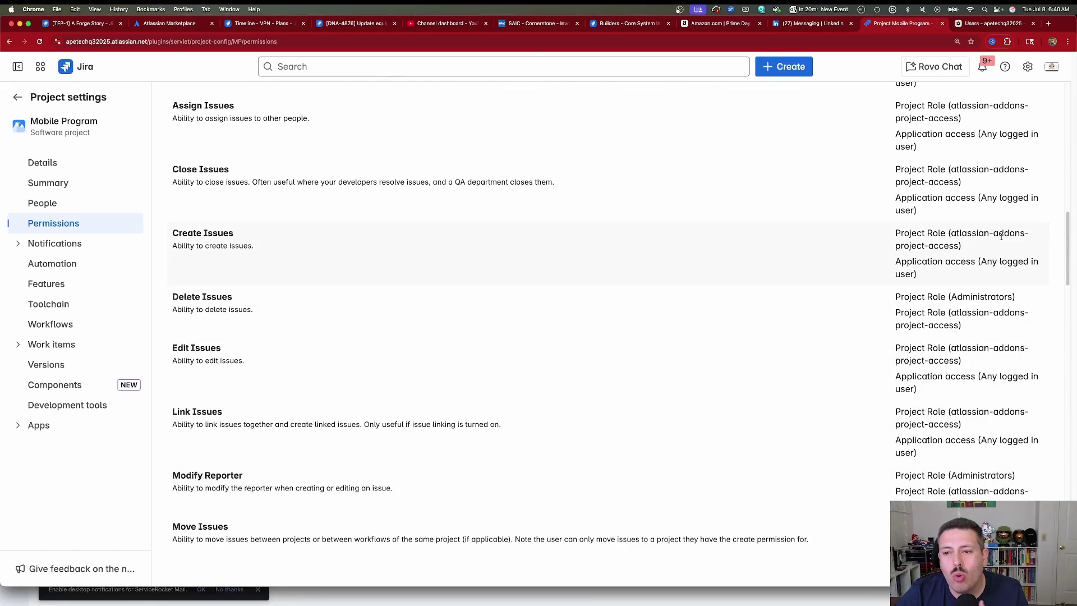
drag(1001, 236, 865, 228)
scroll(981, 305, up, 1)
click(1004, 348)
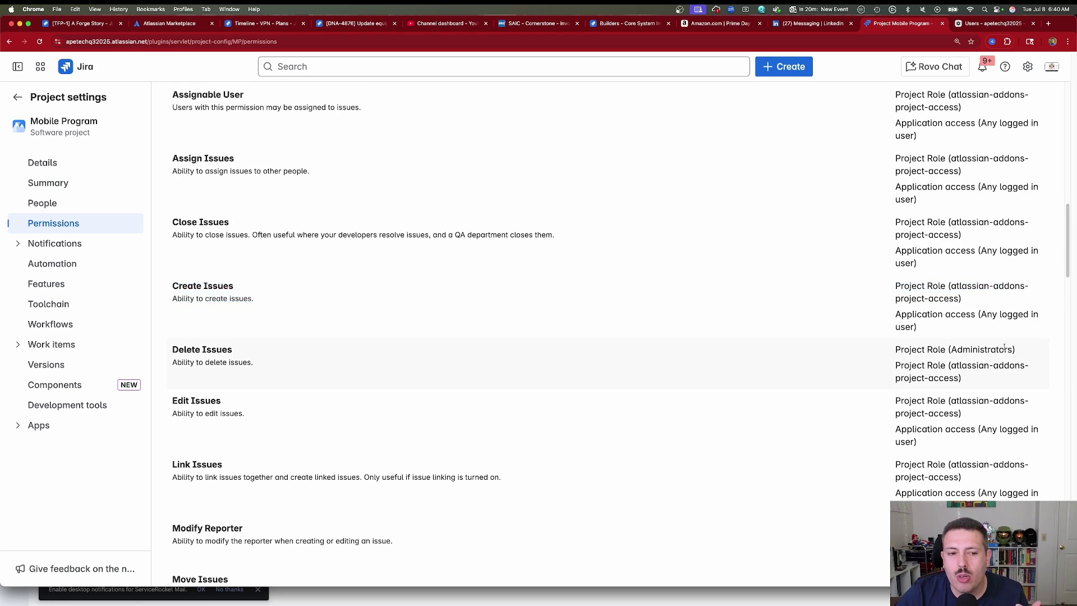
drag(1004, 348, 936, 344)
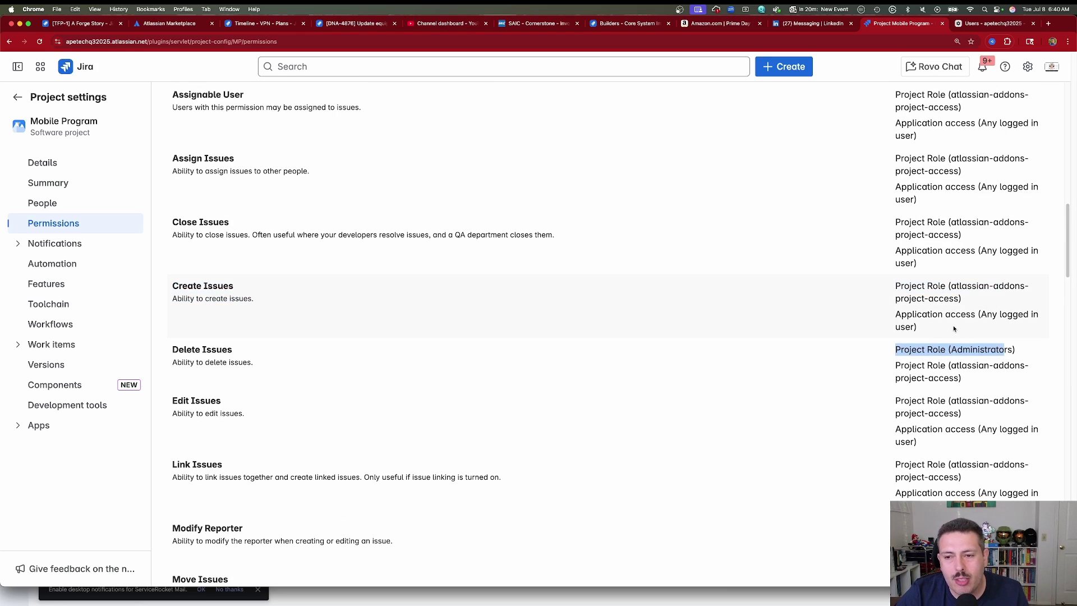
scroll(954, 328, up, 15)
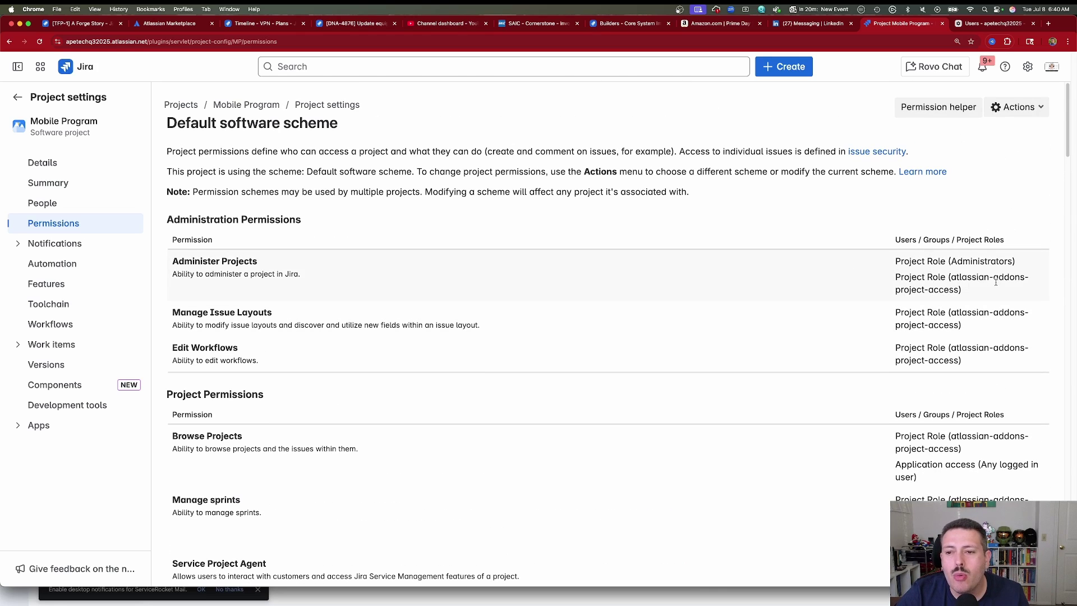
drag(996, 285, 896, 259)
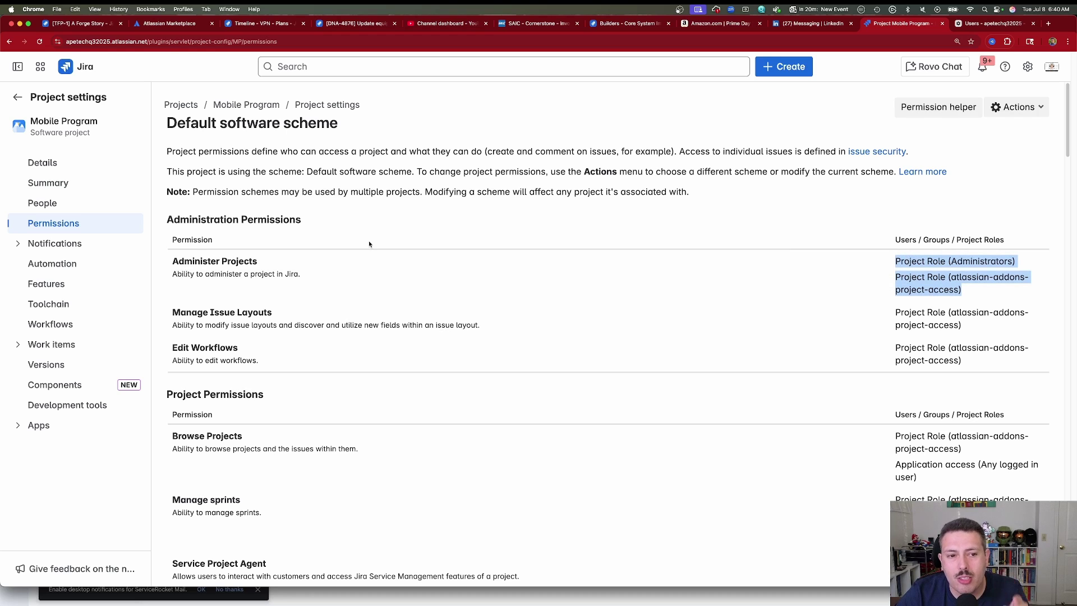
click(18, 99)
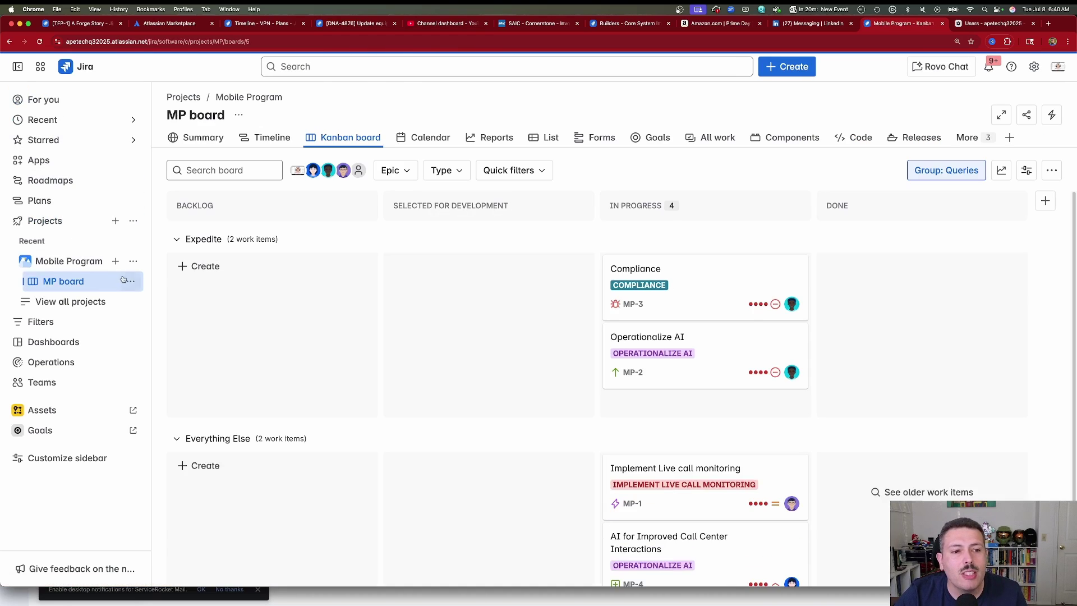
- Show the Mobile Program project's actions menu from the MP board sidebar
click(133, 260)
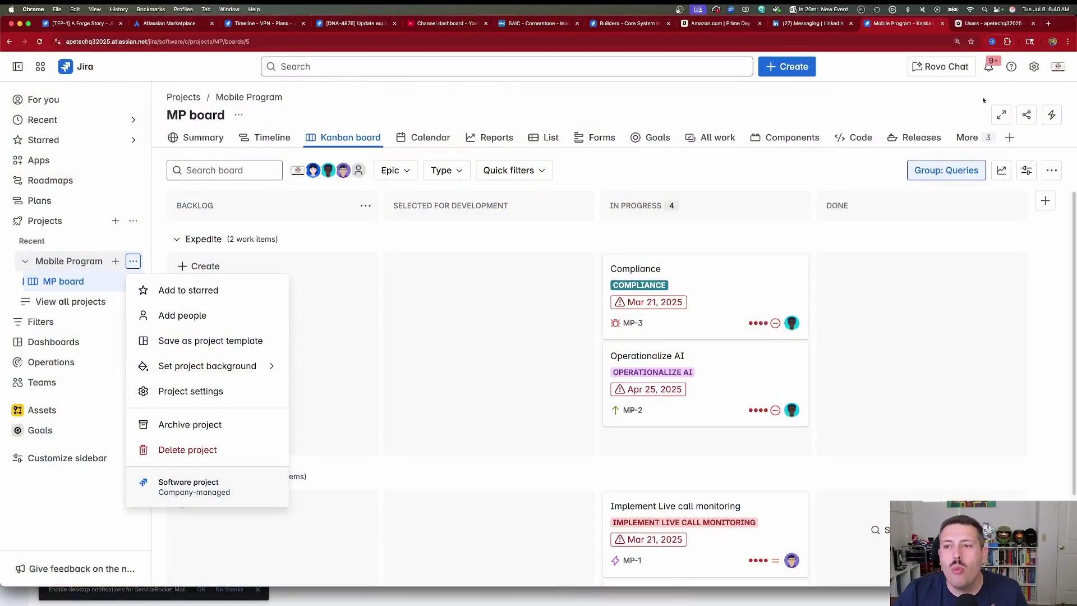
- Review the Personal and Jira admin settings in the settings panel, then switch to the Atlassian Admin Users directory
click(1033, 68)
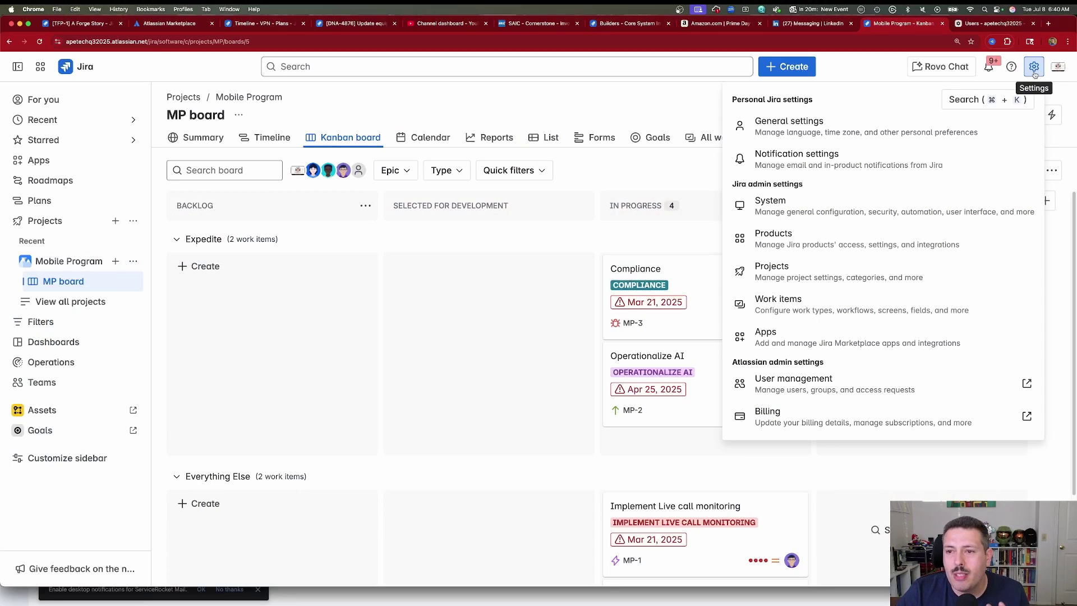
drag(753, 100, 812, 100)
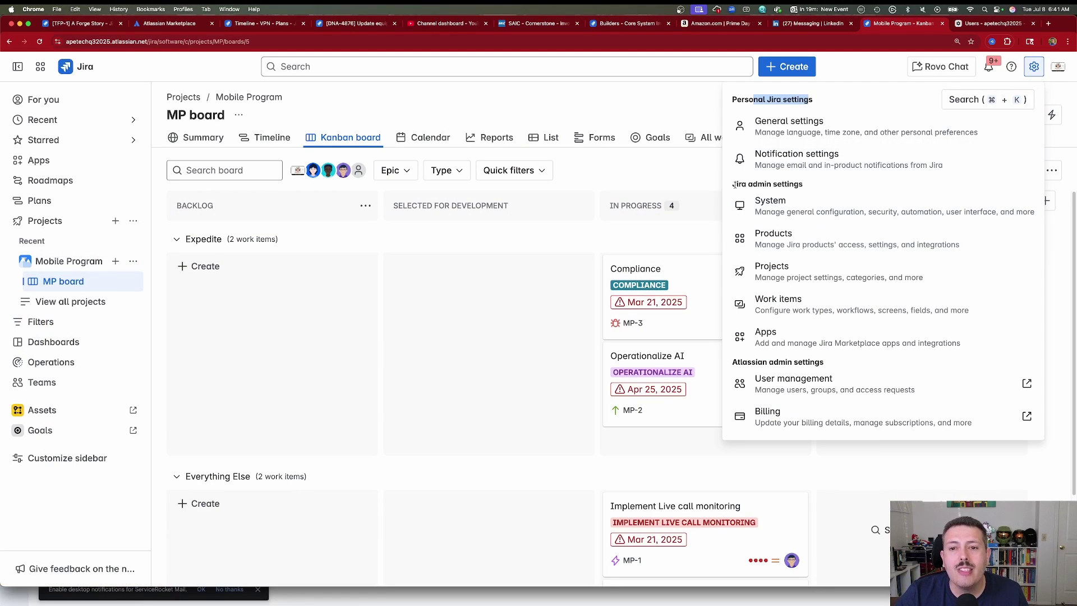
drag(733, 184, 797, 184)
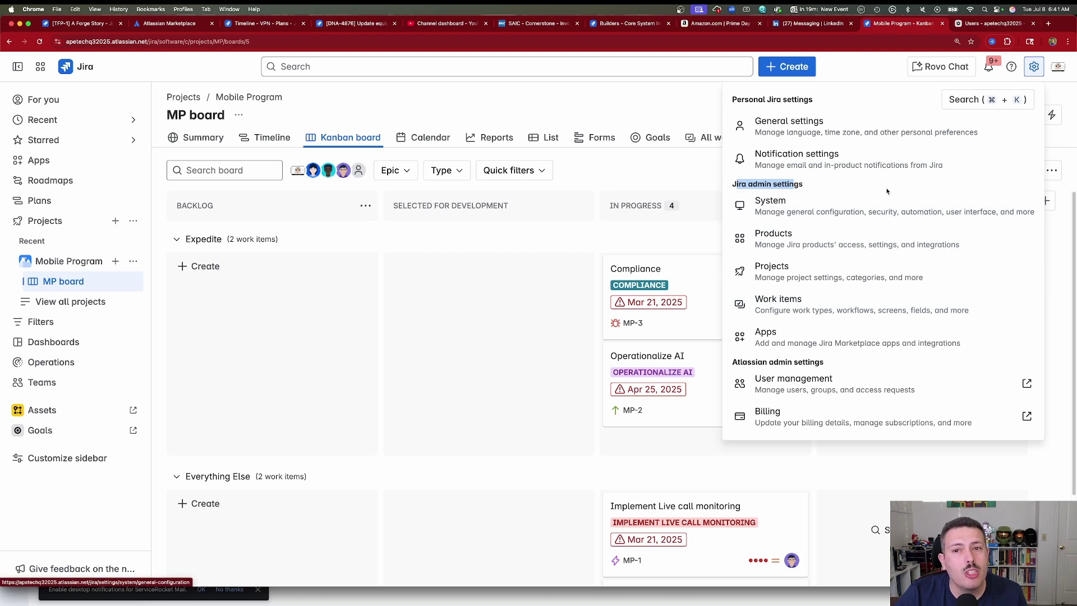
click(999, 24)
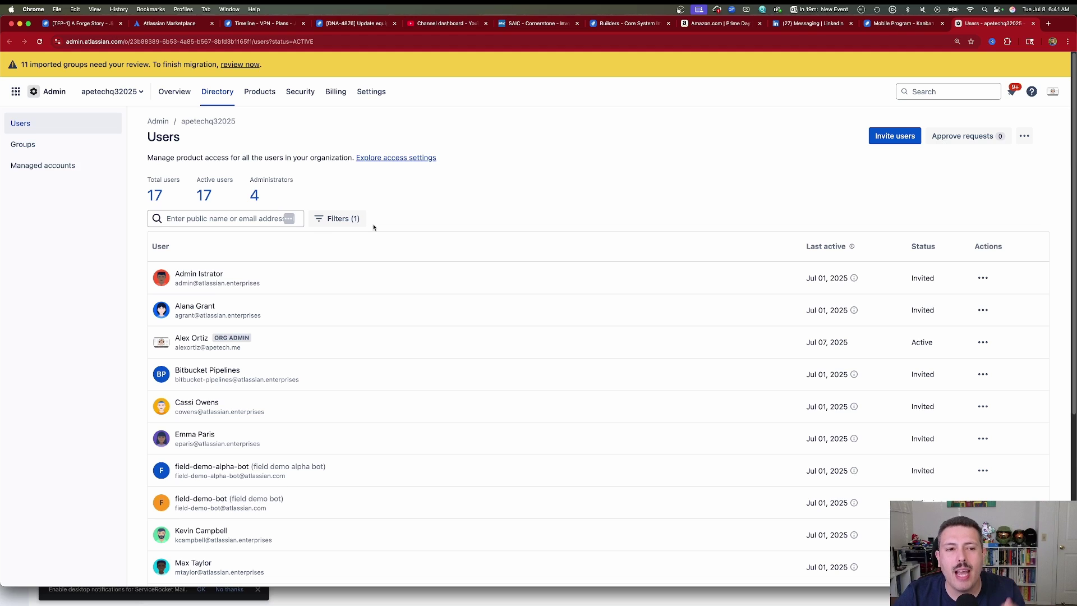
- Show the Groups page from the Atlassian Administration Directory sidebar
click(46, 147)
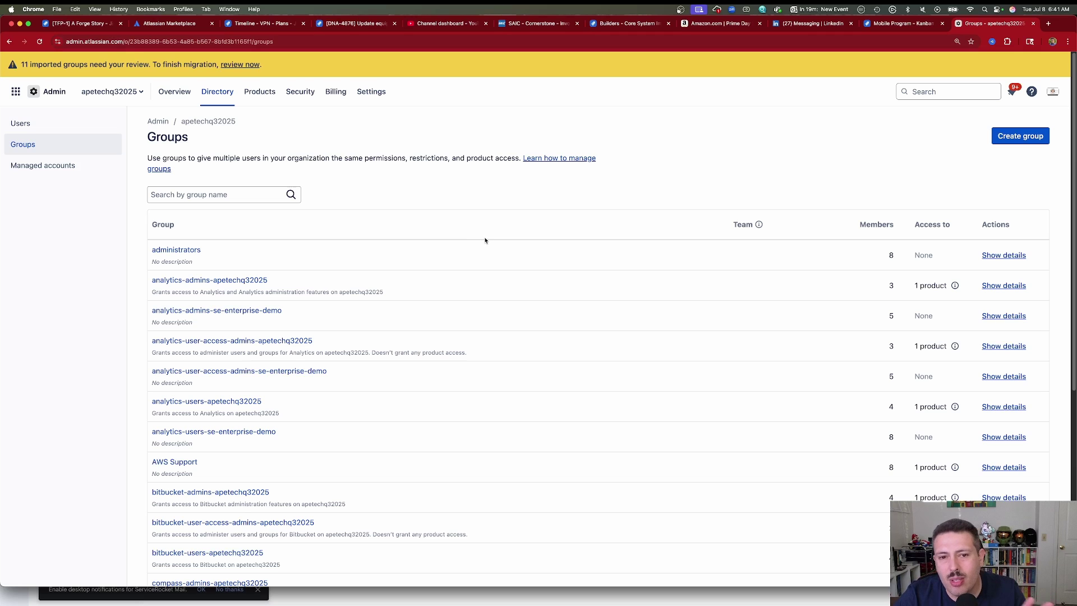
scroll(466, 298, down, 5)
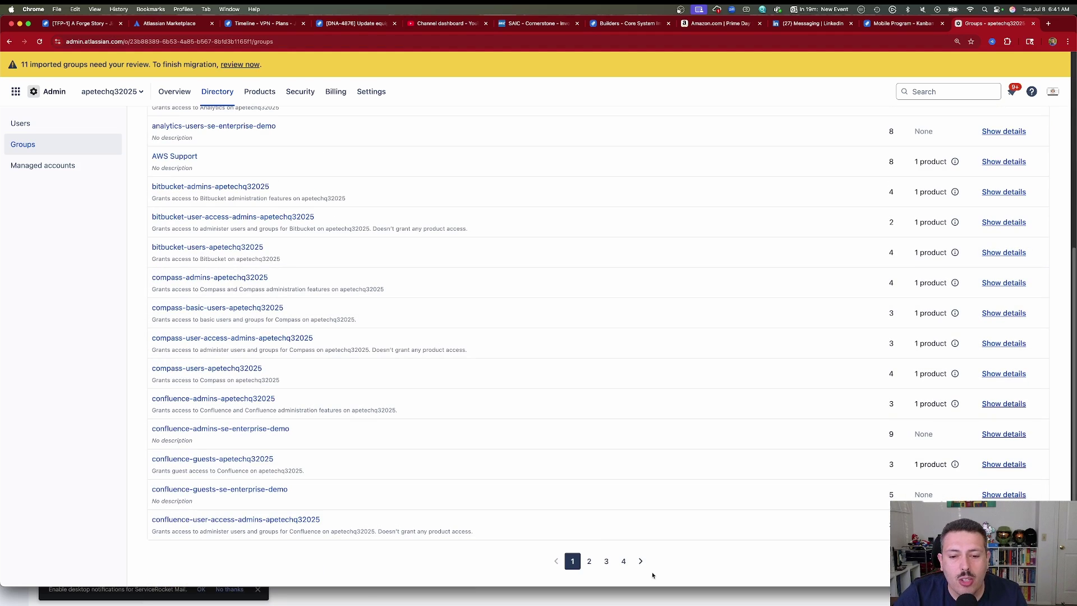
click(589, 560)
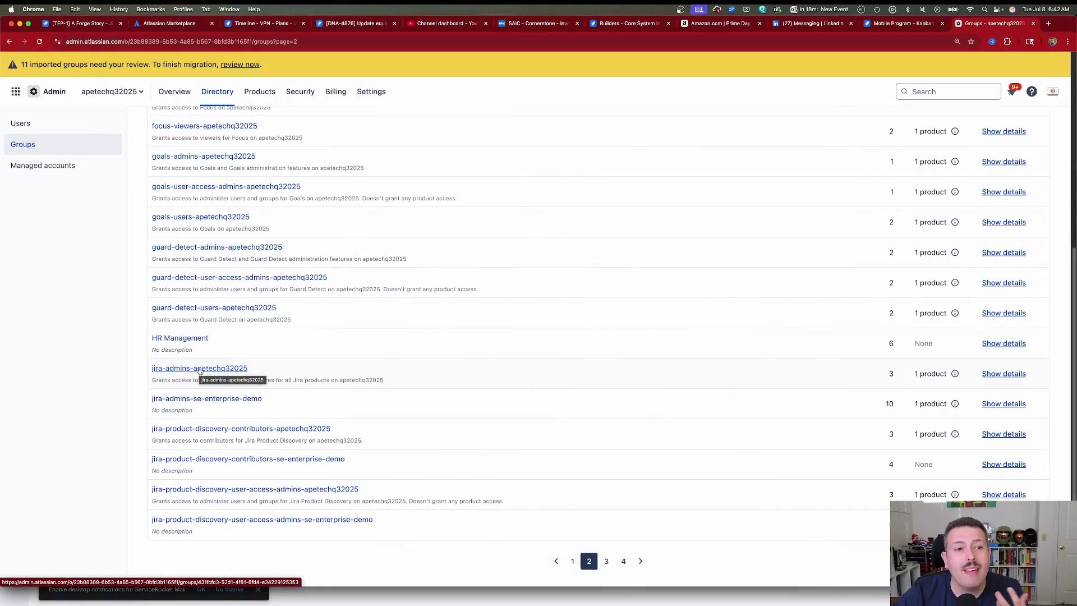
click(572, 561)
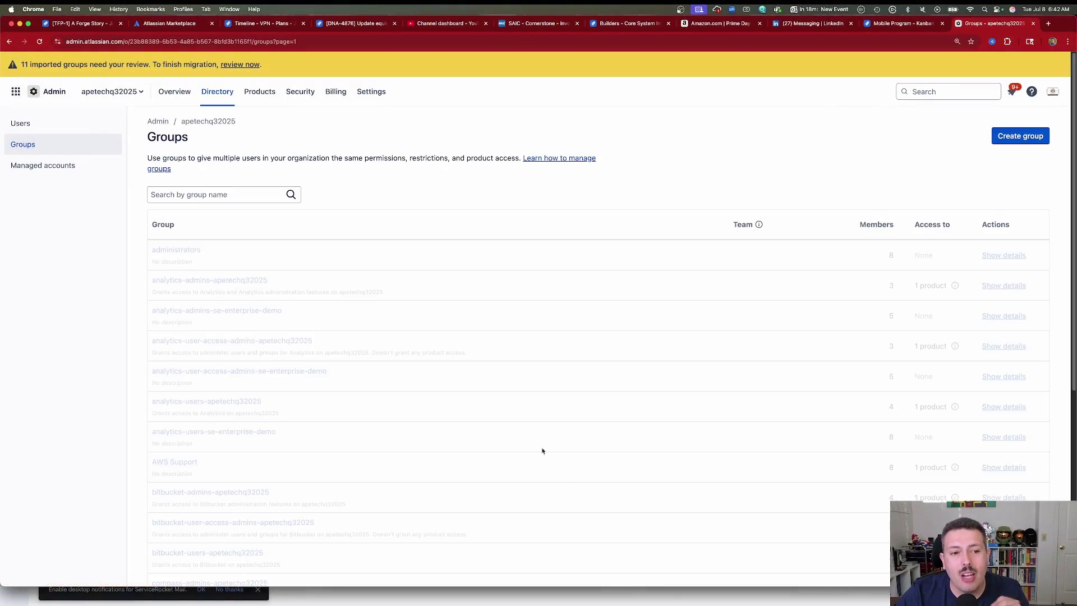
scroll(510, 453, down, 6)
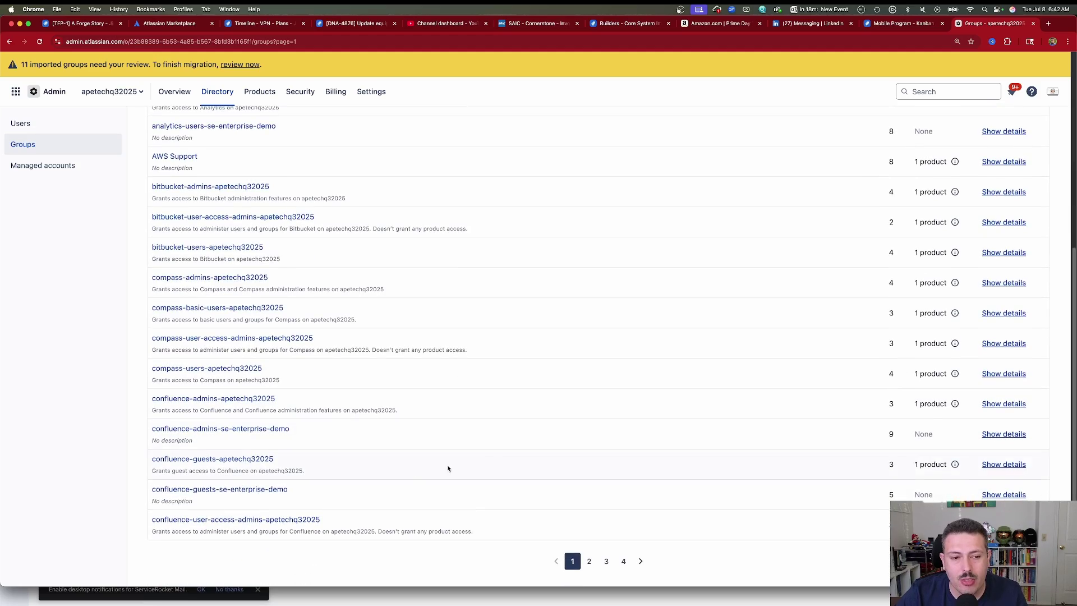